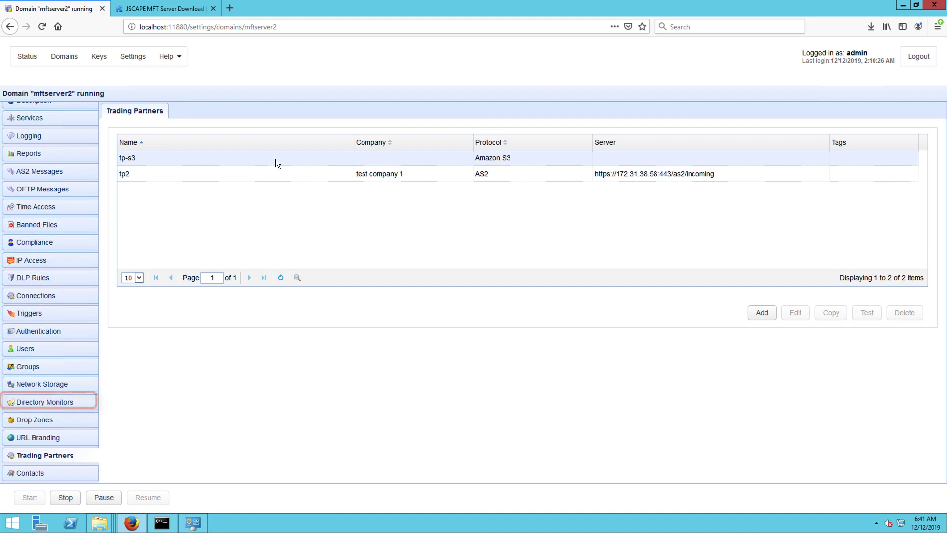
# Add a directory monitor named dm-s3 that uses the trading partner tp-s3 and the directory jscapejohn/folder1.
pyautogui.click(60, 403)
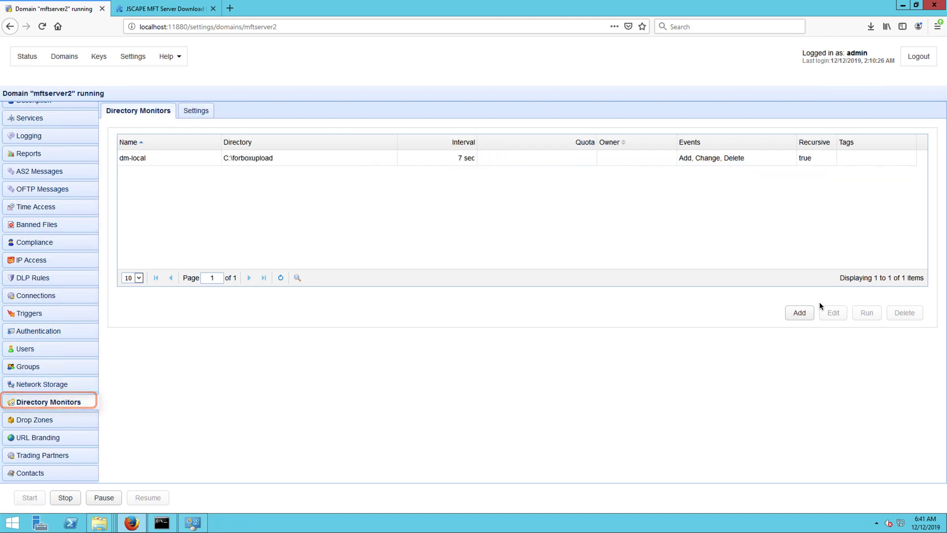
pyautogui.click(798, 313)
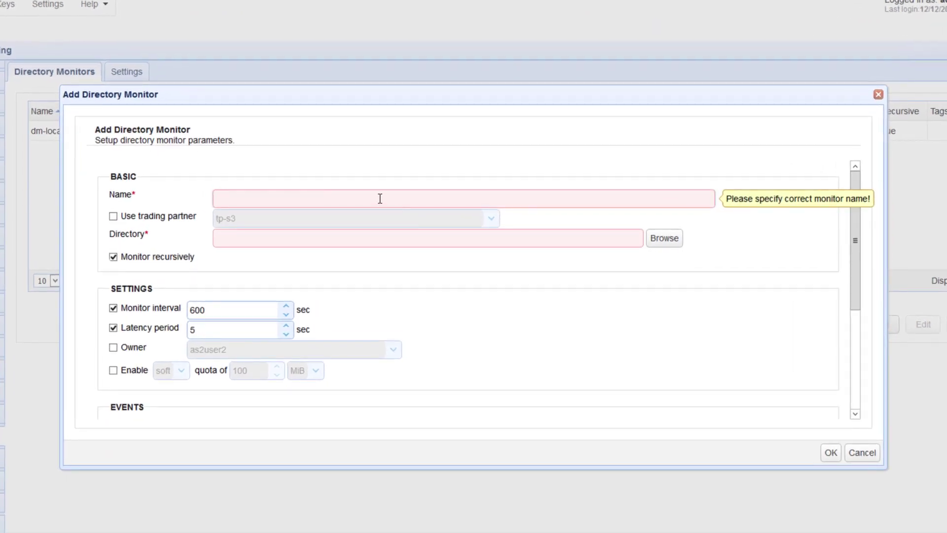
pyautogui.write('dm-s3')
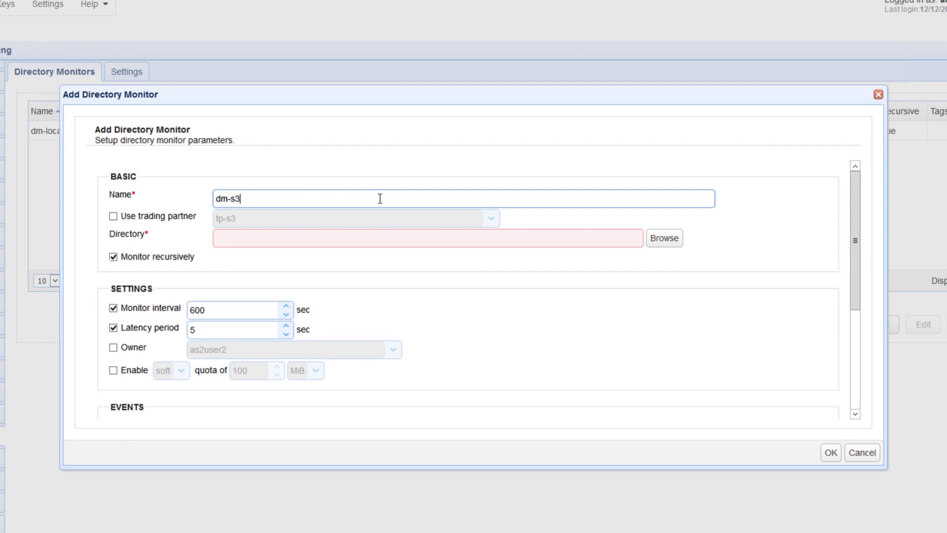
pyautogui.click(111, 217)
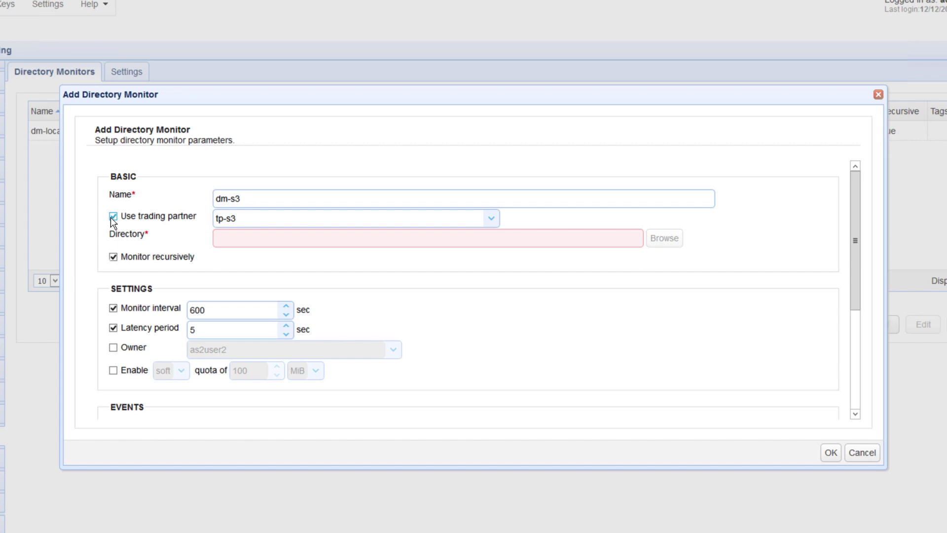
pyautogui.moveTo(222, 239)
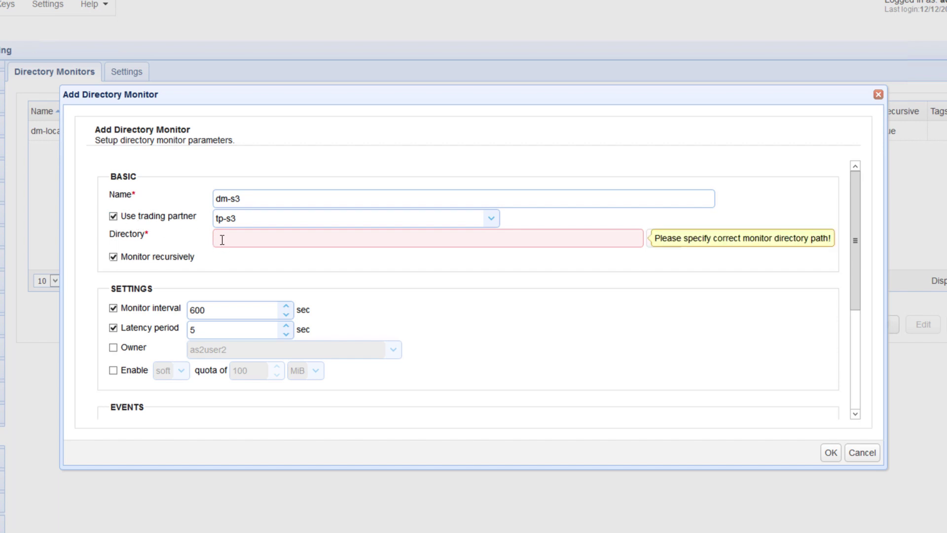
pyautogui.click(222, 240)
pyautogui.write('jscapejohn/folder1')
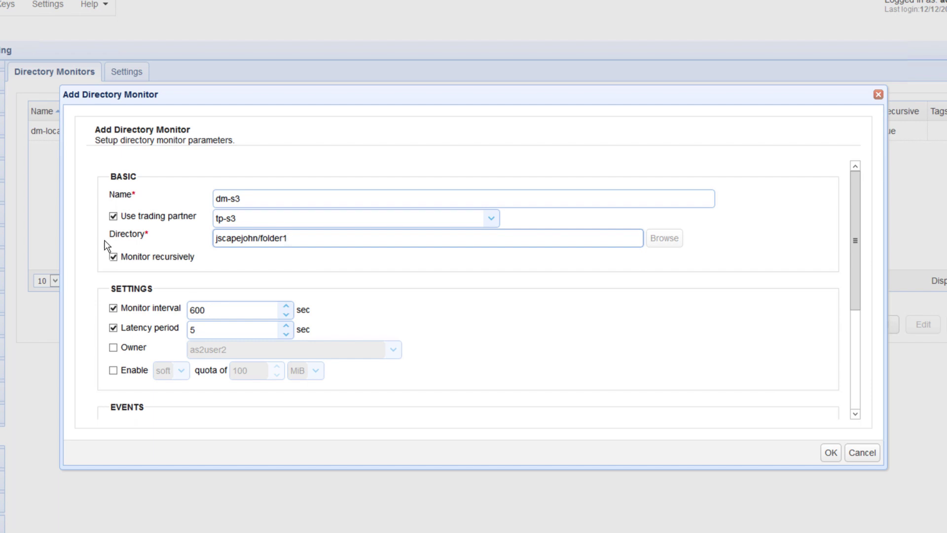
# Turn off recursive monitoring, monitor only the file add event, and save the directory monitor.
pyautogui.click(113, 257)
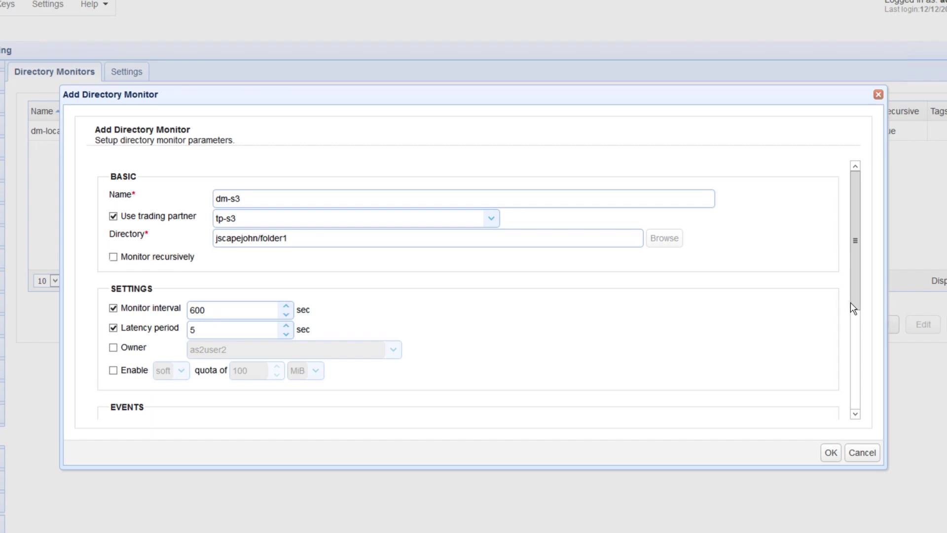
pyautogui.moveTo(855, 303); pyautogui.dragTo(854, 367)
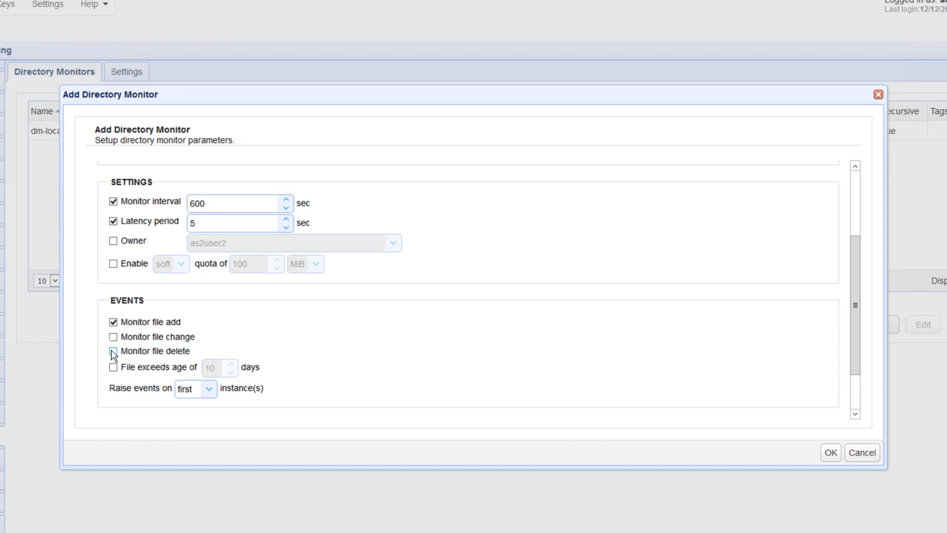
pyautogui.click(832, 452)
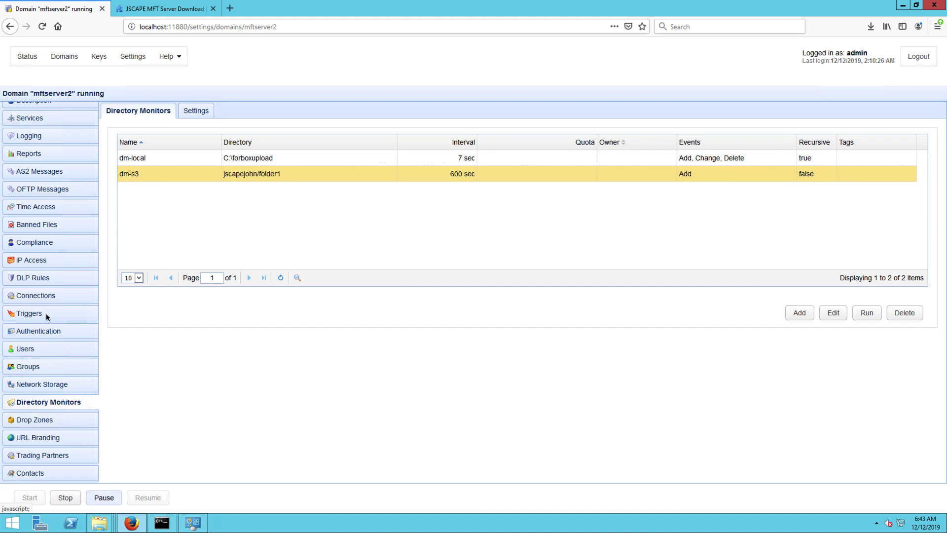
# Start a trigger named "download new s3 files" with the description "Downloads files that have been newly added to S3 monitored directory".
pyautogui.click(29, 313)
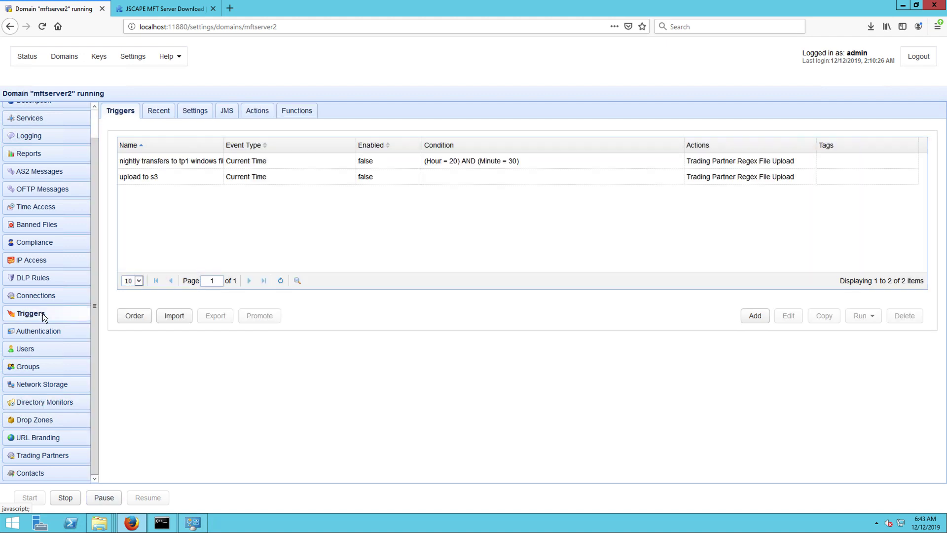
pyautogui.click(747, 319)
pyautogui.write('download')
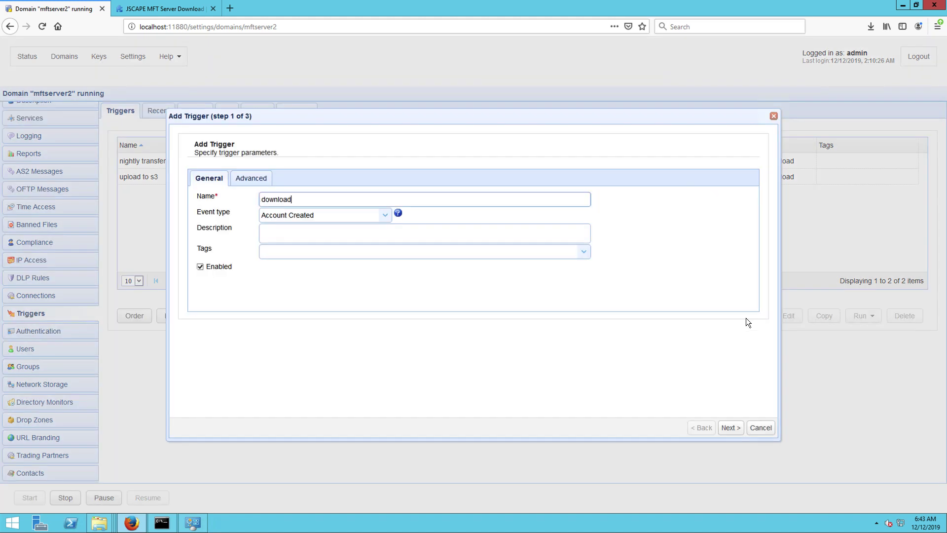
pyautogui.write(' new s3 files')
pyautogui.click(434, 230)
pyautogui.write('Downloads files ')
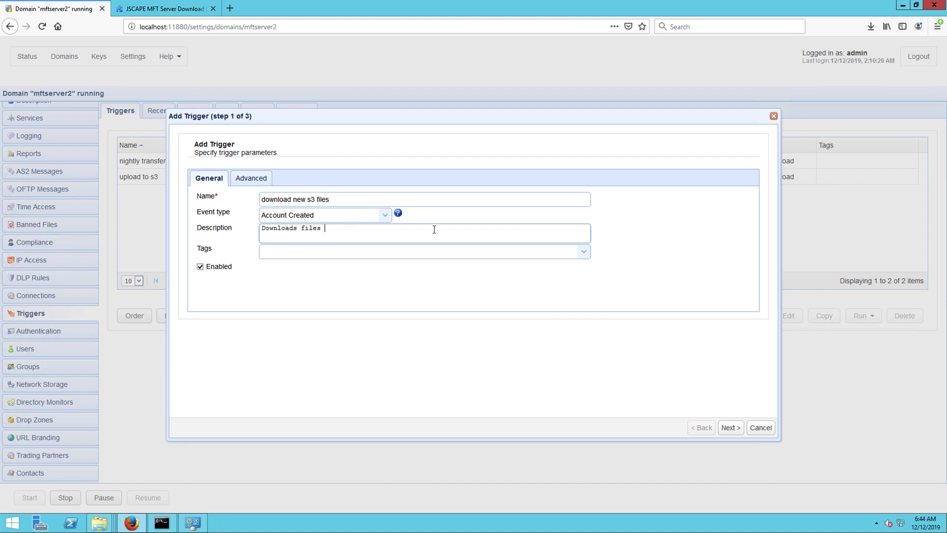
pyautogui.write('that have been newly added to S3 monitored directory')
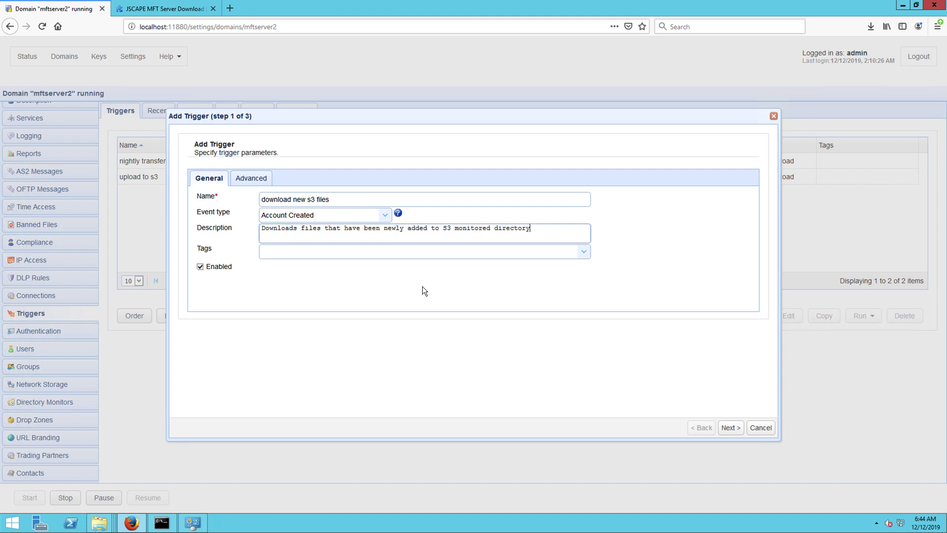
# Set the trigger's event type to Directory Monitor File Added and continue to the trigger conditions.
pyautogui.click(385, 215)
pyautogui.scroll(-3, 335, 309)
pyautogui.scroll(-2, 335, 312)
pyautogui.click(327, 343)
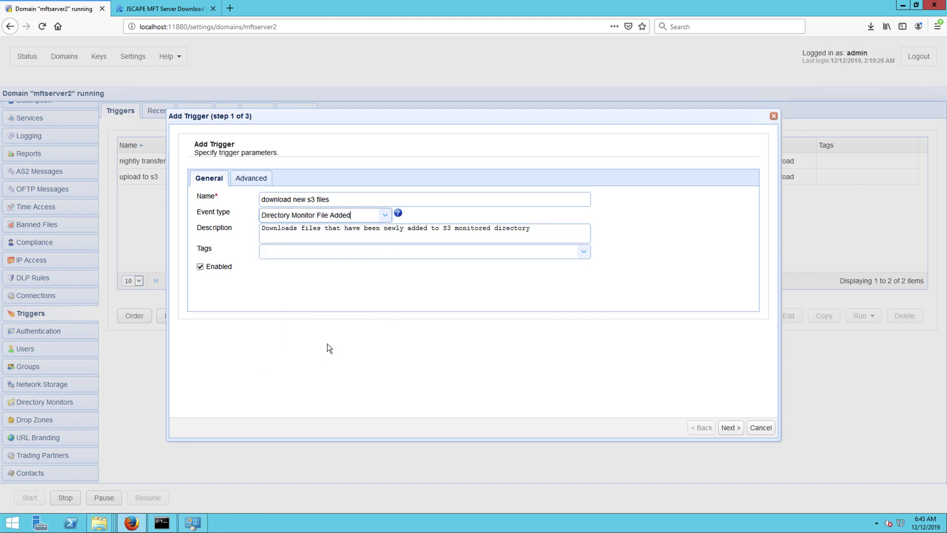
pyautogui.click(731, 428)
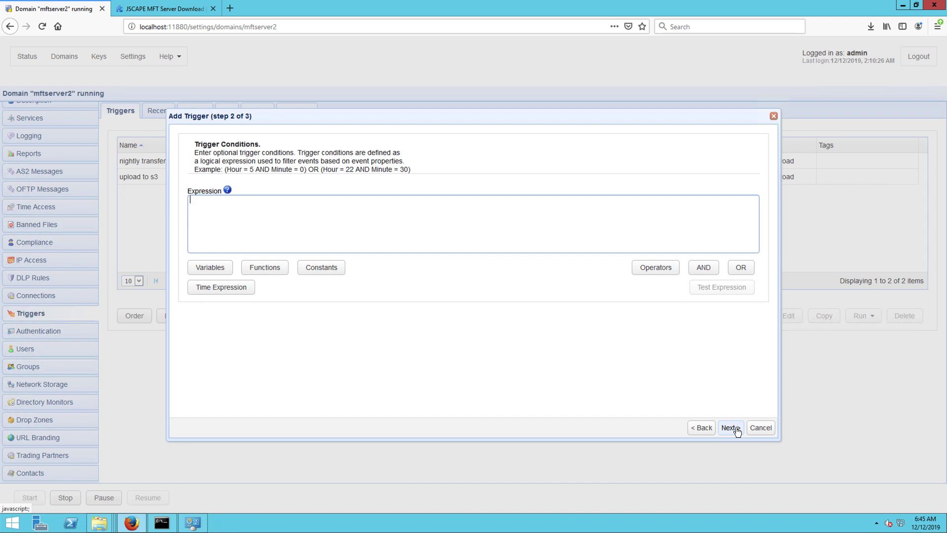
# Define the trigger condition as MonitorName = "dm-s3" and continue to the trigger actions.
pyautogui.click(209, 267)
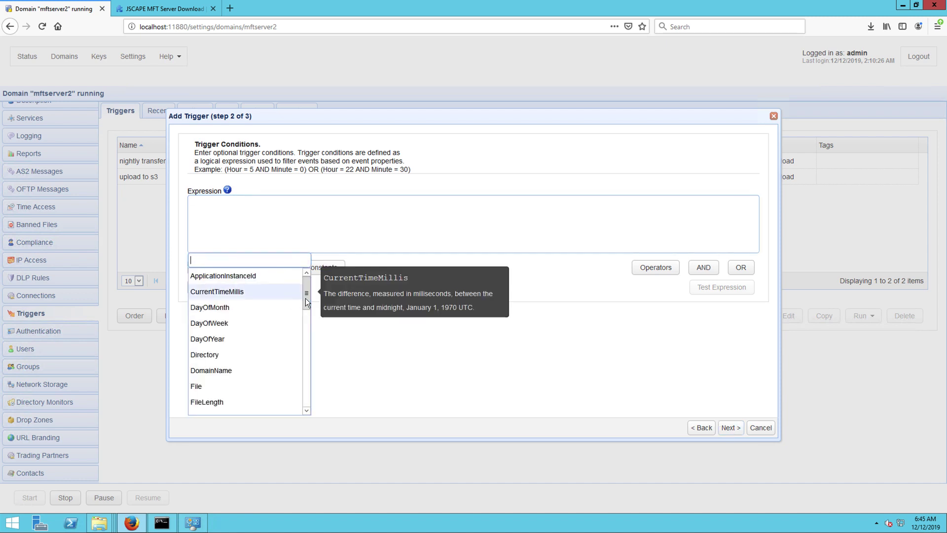
pyautogui.scroll(-5, 306, 309)
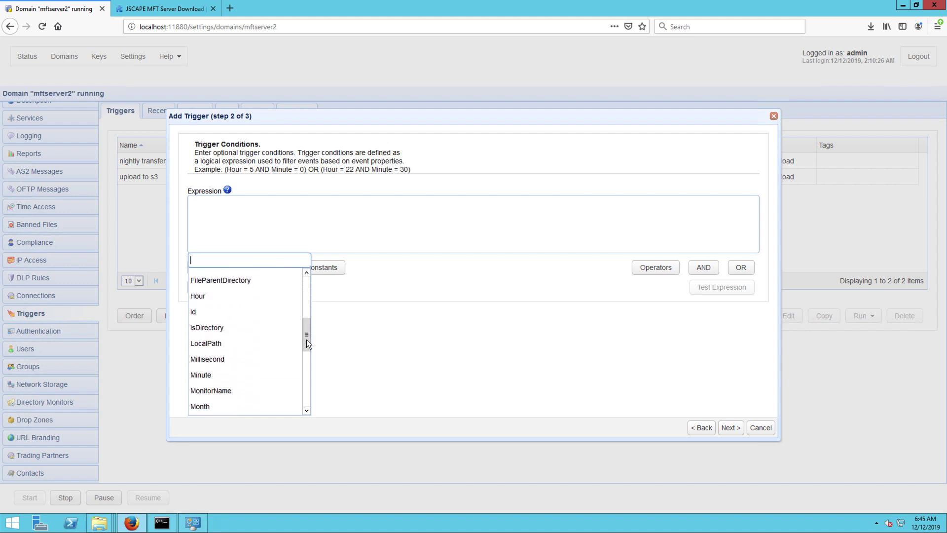
pyautogui.click(209, 390)
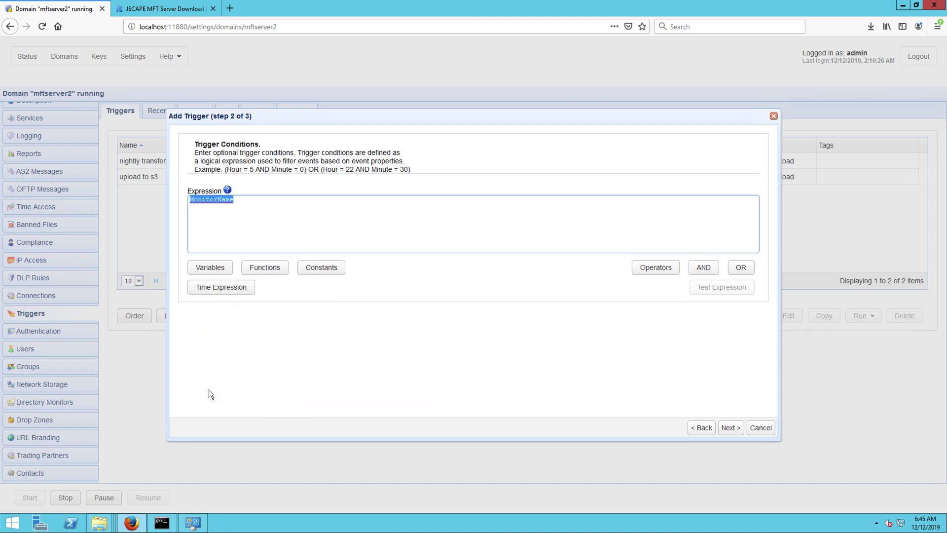
pyautogui.write('=')
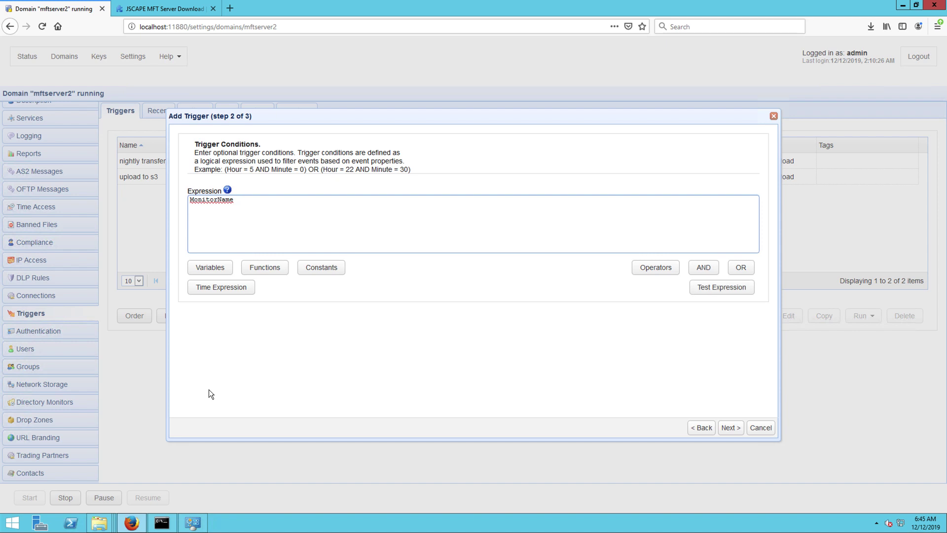
pyautogui.write(' "dm-s3"')
pyautogui.click(733, 428)
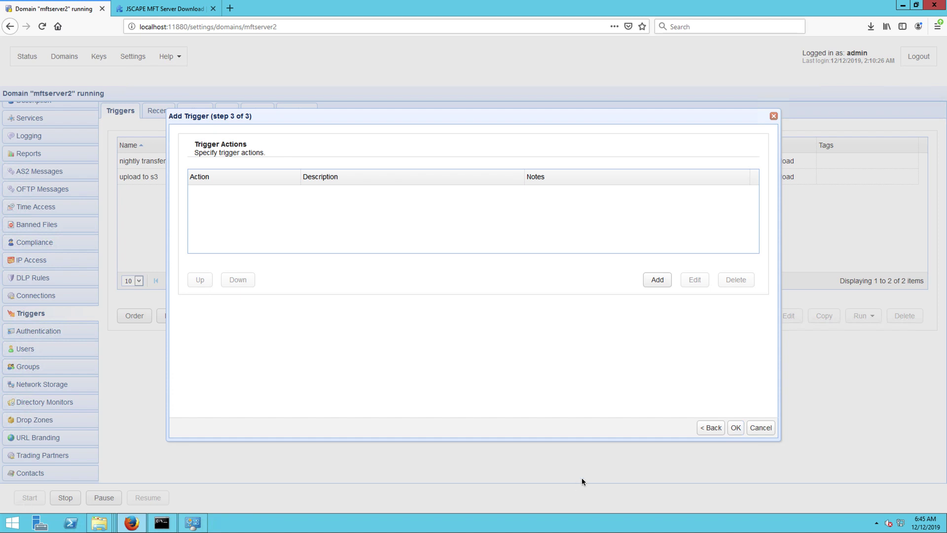
# Add a Trading Partner File Download action to the trigger.
pyautogui.click(658, 280)
pyautogui.write('trading partner')
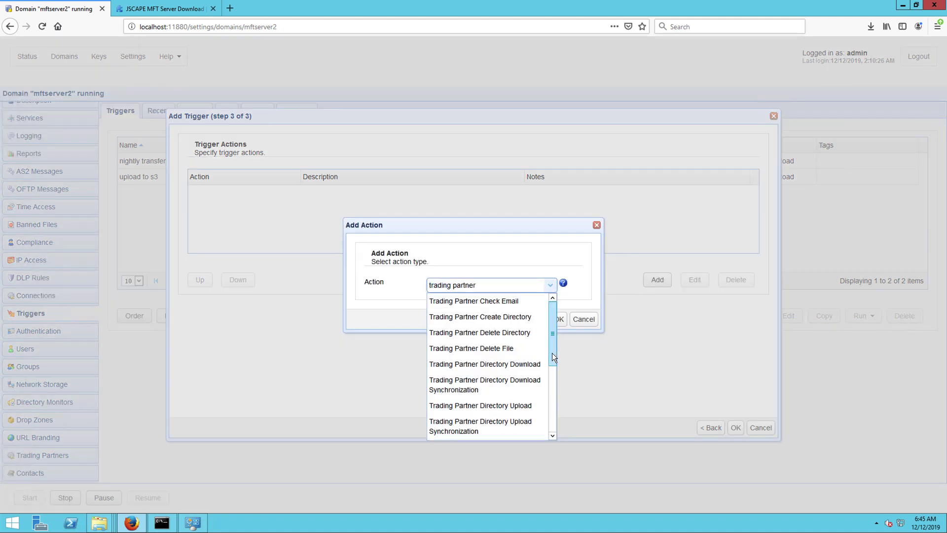
pyautogui.scroll(-2, 552, 353)
pyautogui.click(503, 400)
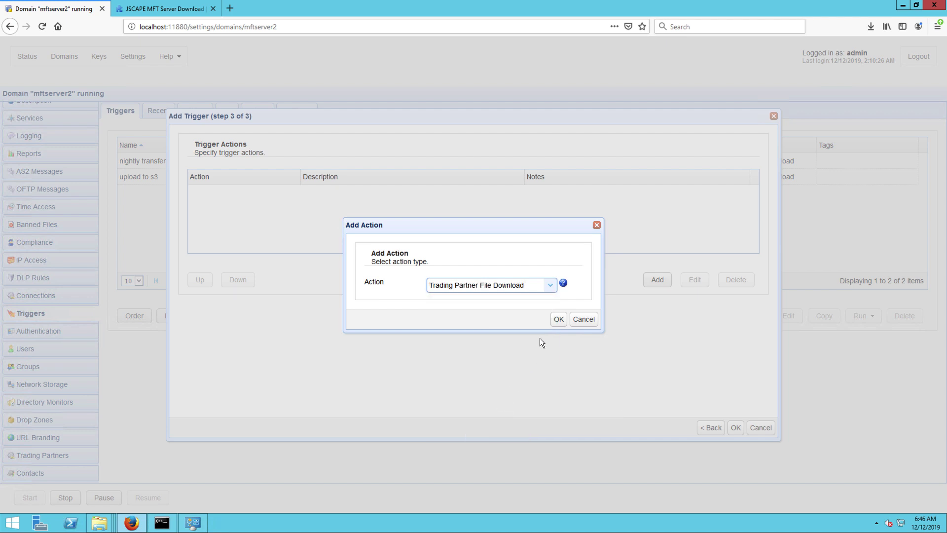
pyautogui.click(559, 320)
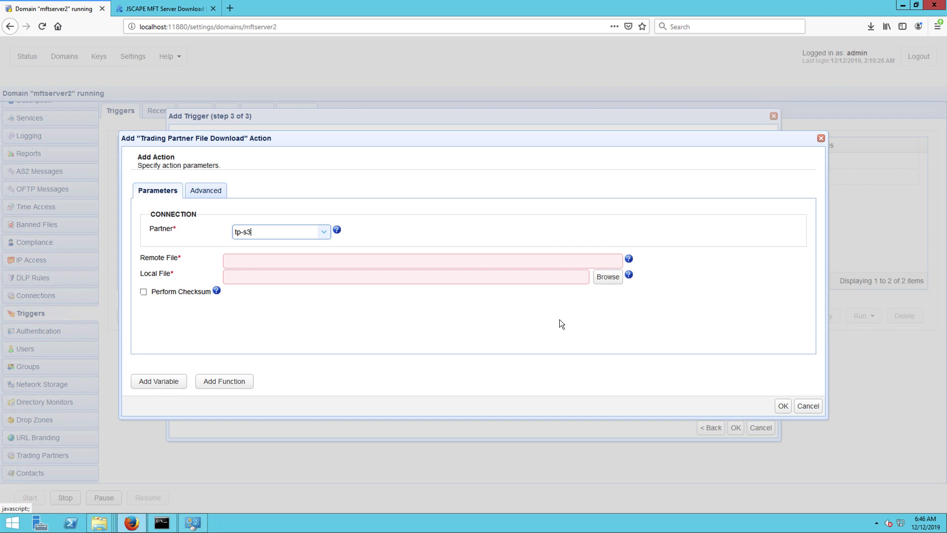
# Set the download action's remote file to the %File% variable.
pyautogui.click(283, 258)
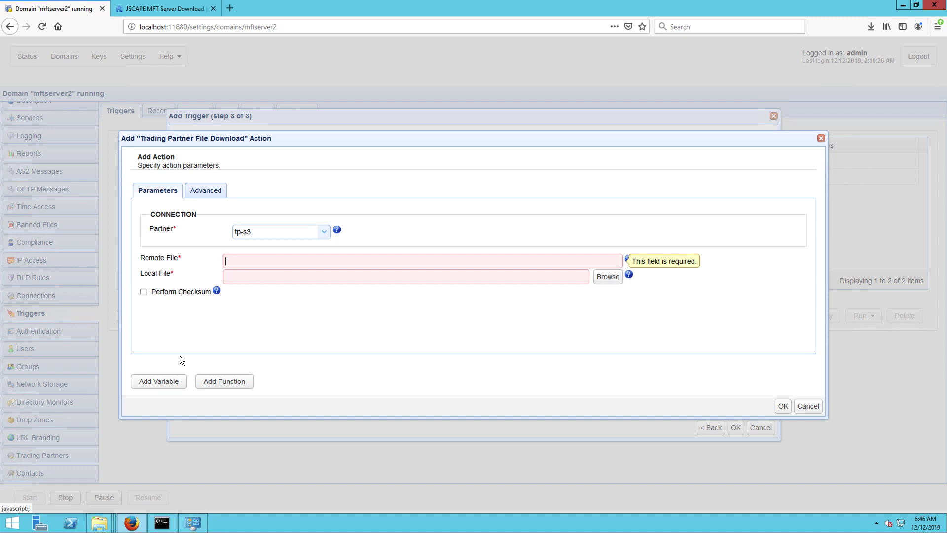
pyautogui.click(168, 383)
pyautogui.moveTo(341, 310); pyautogui.dragTo(342, 350)
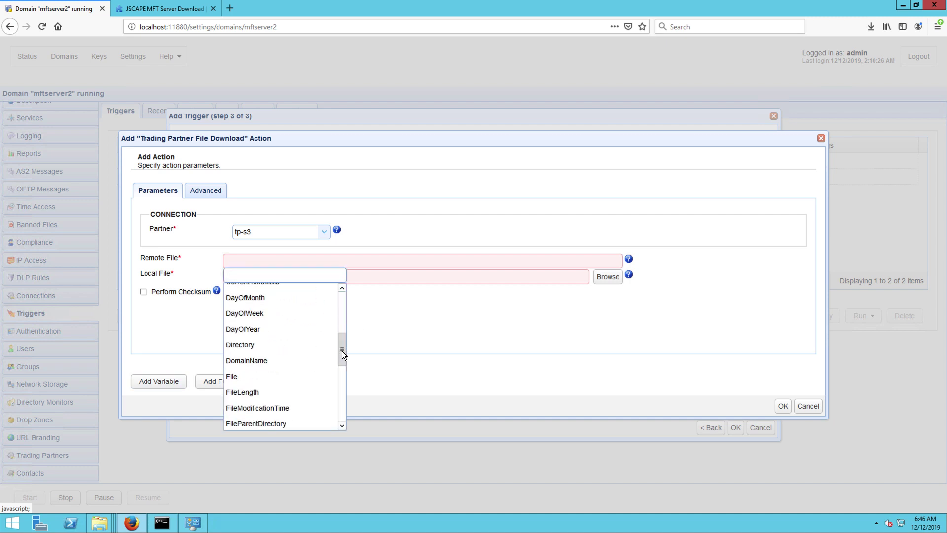
pyautogui.click(232, 377)
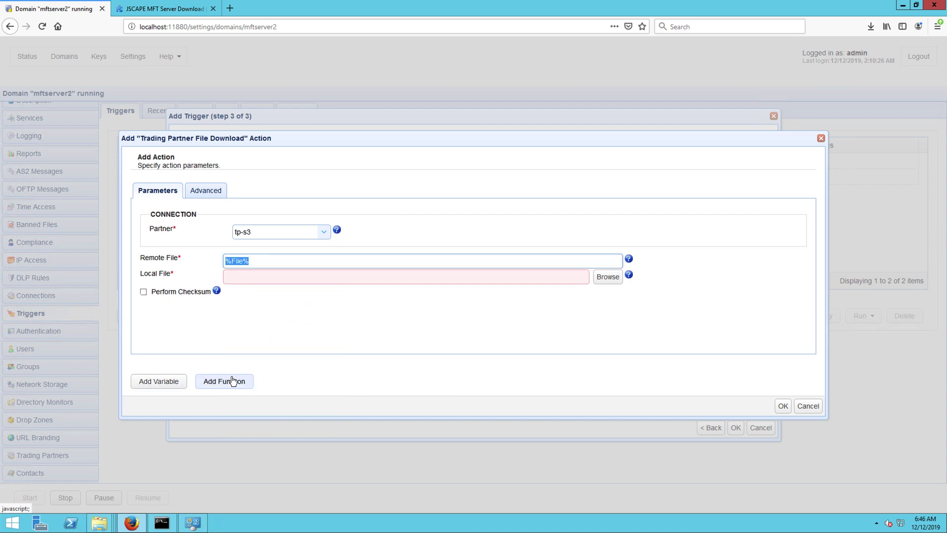
# Set the local file to C:\downloadfroms3\%Name%, then save the download action and the trigger.
pyautogui.click(271, 280)
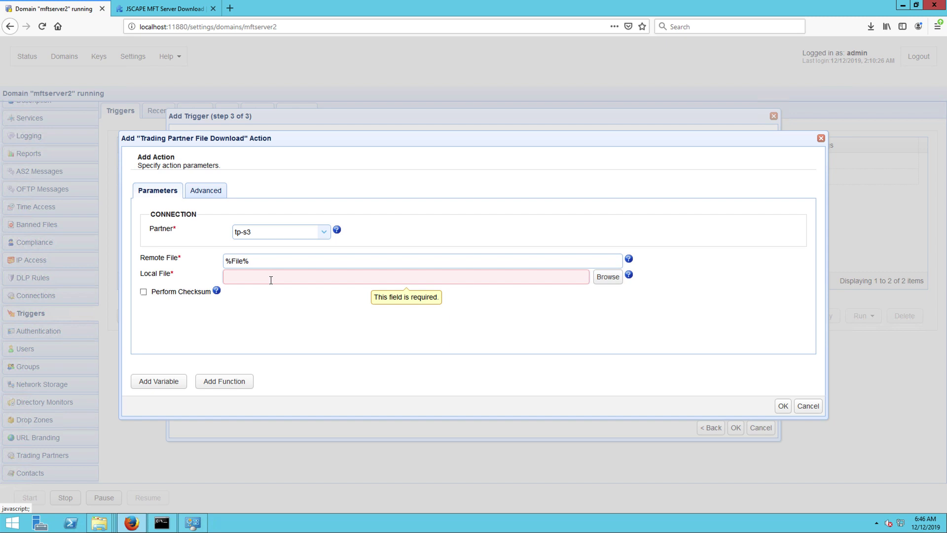
pyautogui.write('C:\\d')
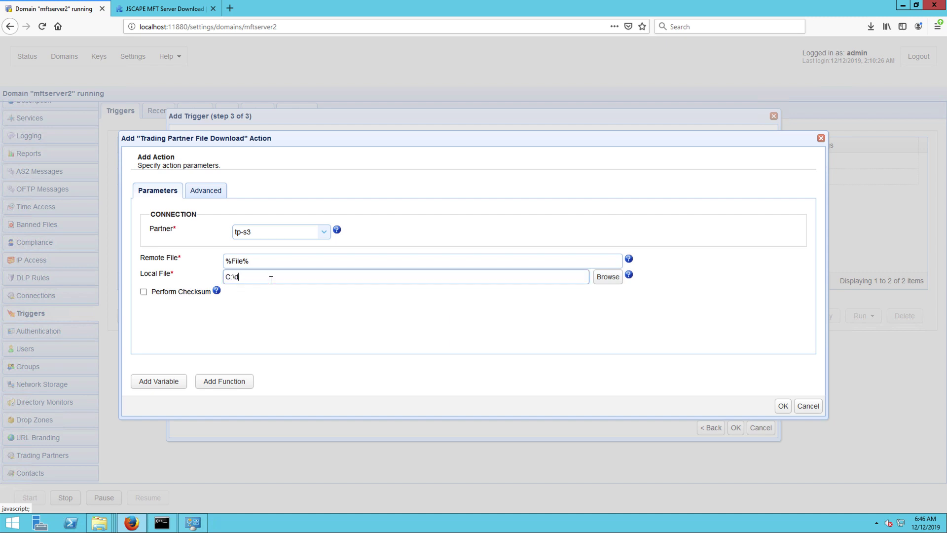
pyautogui.write('ownloadfroms3\\%Name%')
pyautogui.click(783, 406)
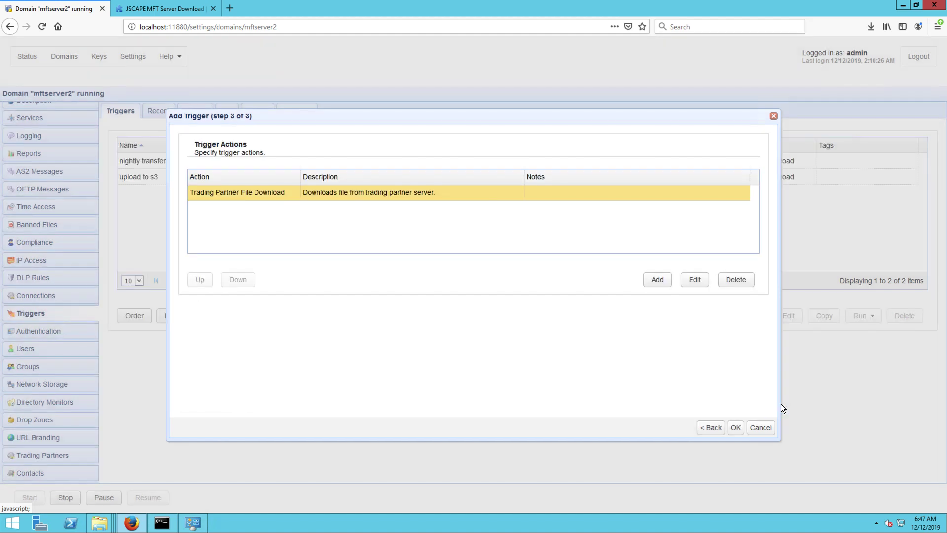
pyautogui.click(734, 429)
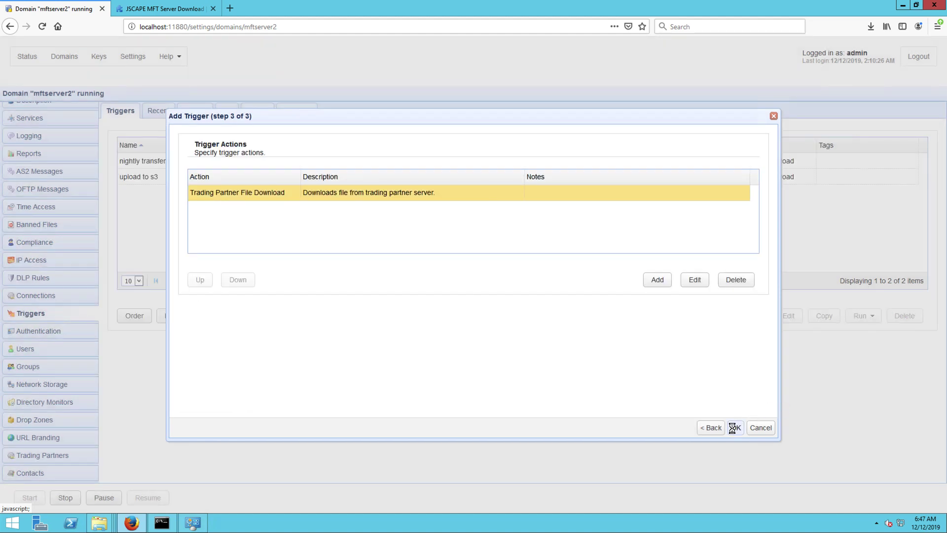